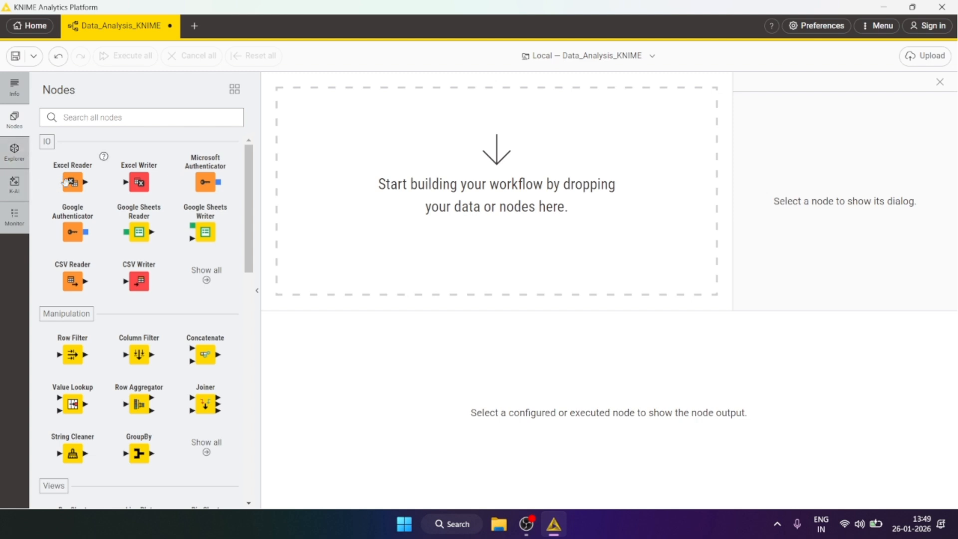
Step: Add an Excel Reader node to the workflow canvas
left_click_drag(72, 182, 386, 171)
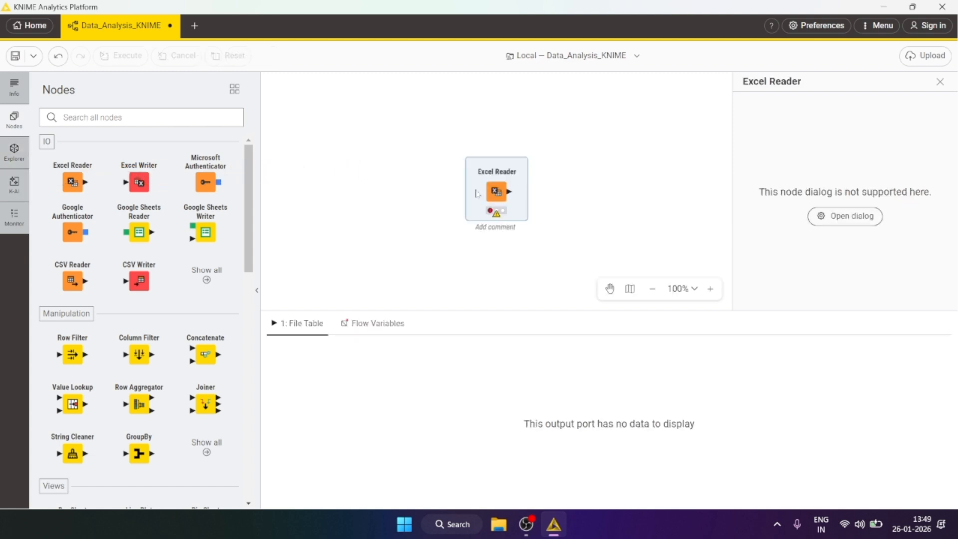
left_click_drag(494, 214, 383, 194)
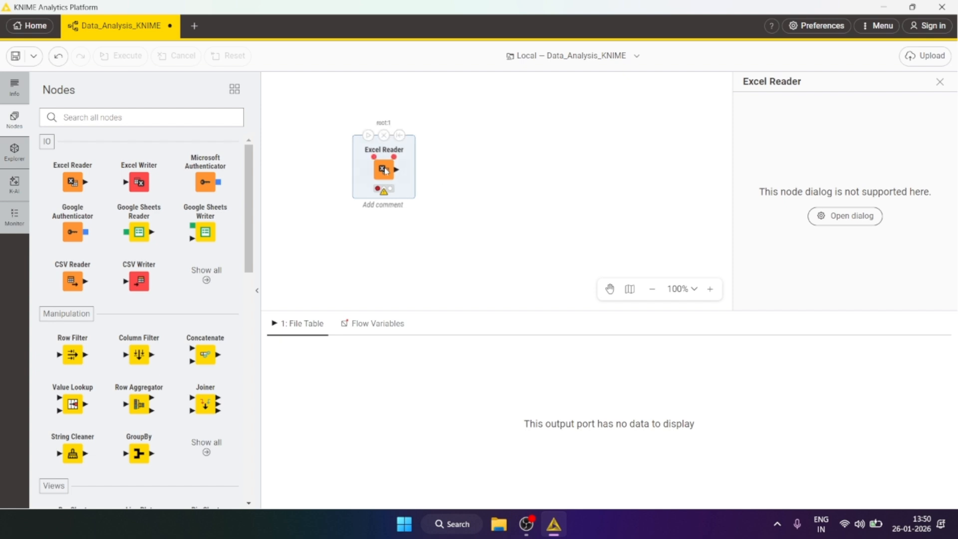
Step: Configure the Excel Reader to read the file DataSet2025_.xlsx from the Desktop
right_click(384, 172)
left_click(414, 182)
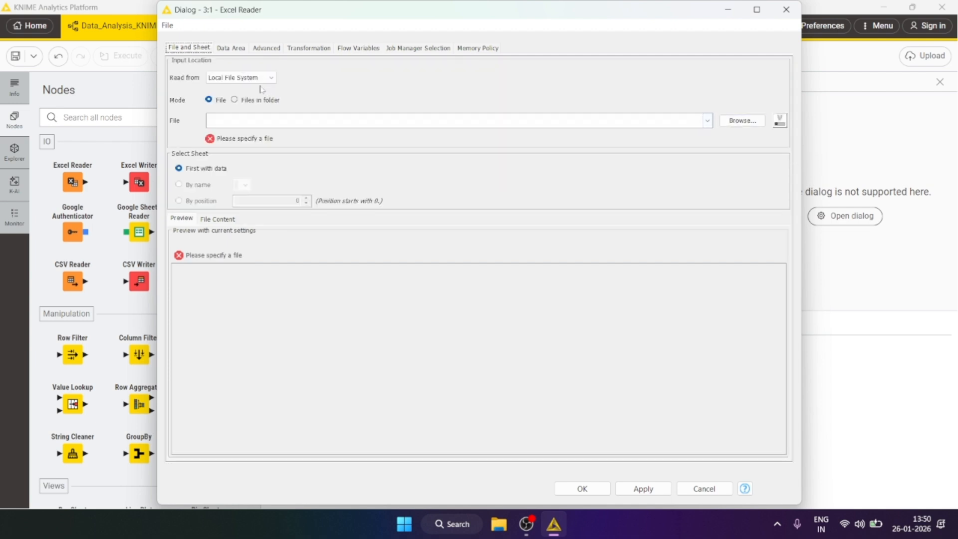
left_click(743, 127)
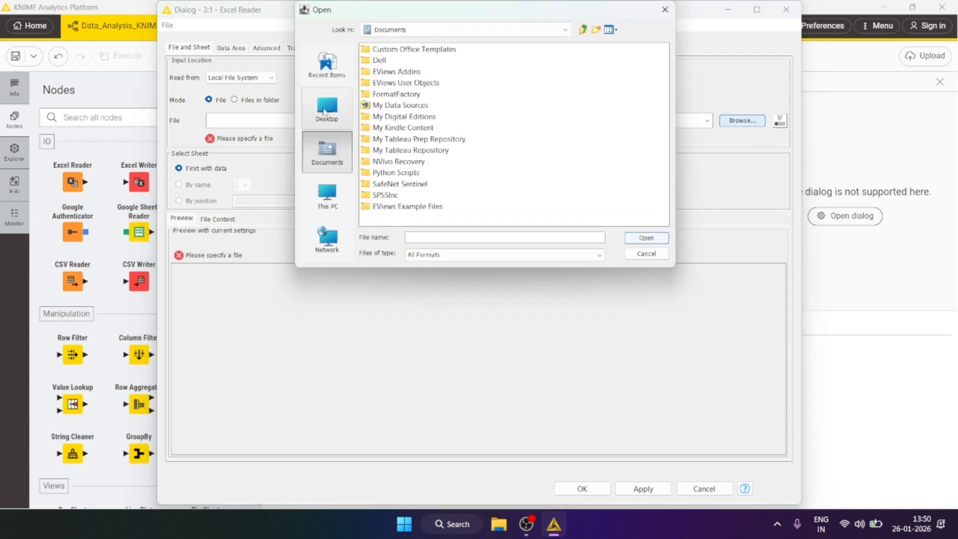
left_click(339, 109)
scroll(437, 219, "right", 3)
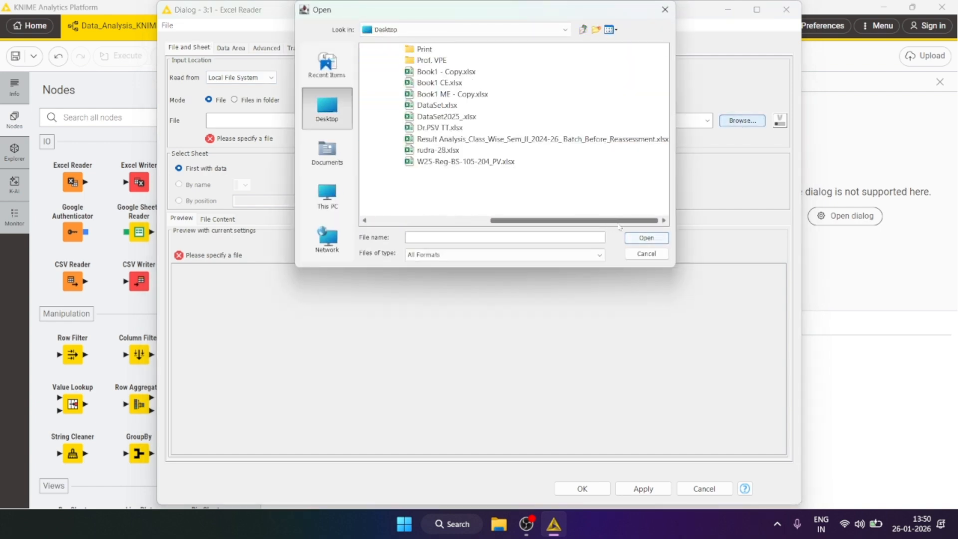
left_click(446, 116)
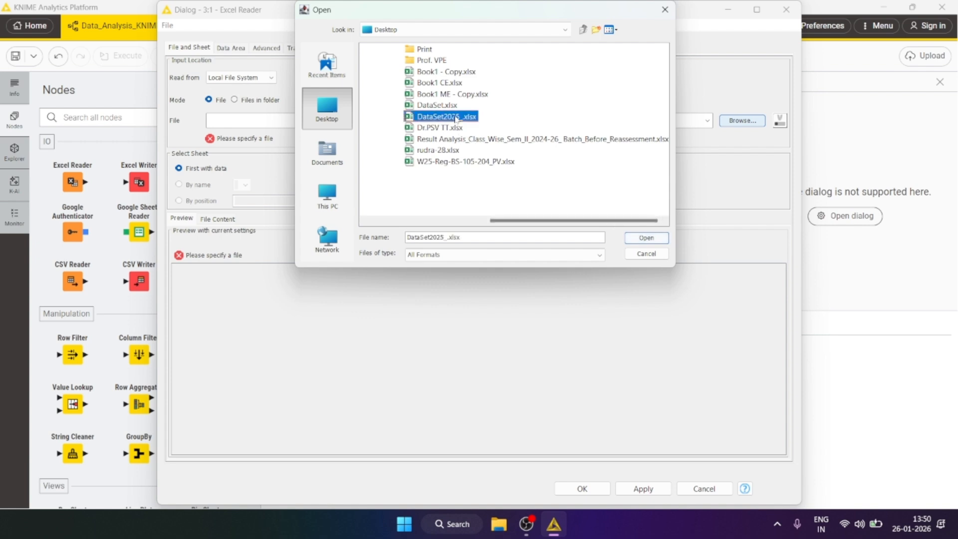
left_click(646, 238)
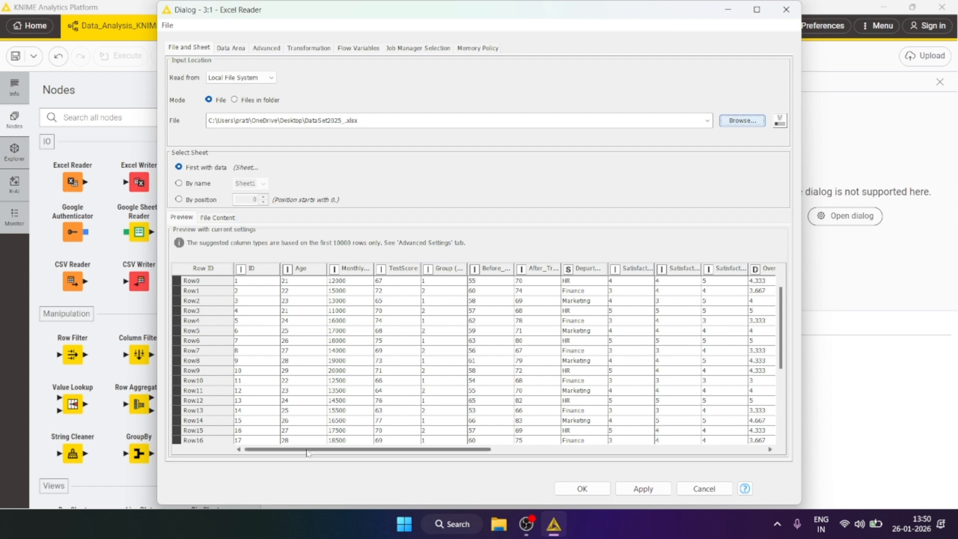
left_click_drag(310, 453, 598, 454)
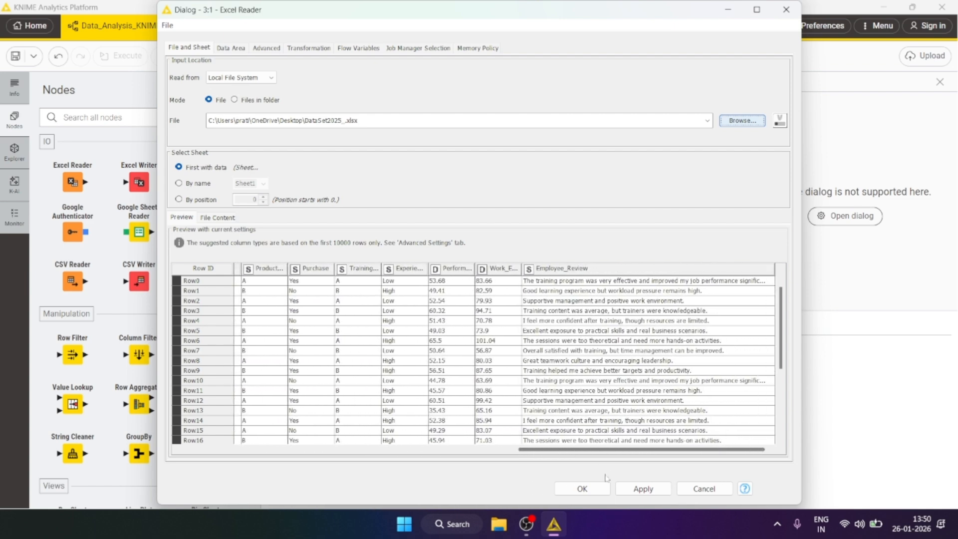
left_click(581, 489)
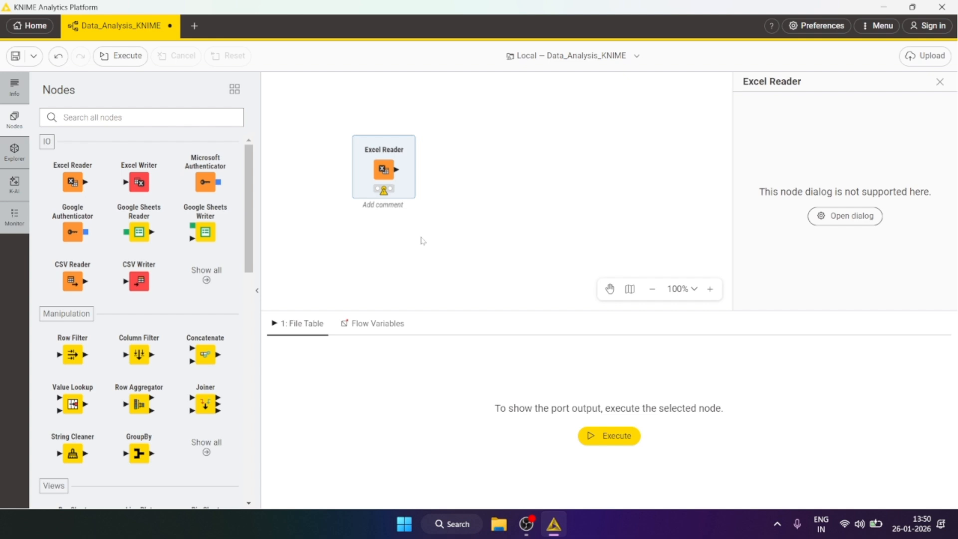
Step: Execute the Excel Reader node and reposition it slightly on the canvas
mouse_move(369, 135)
left_click(369, 130)
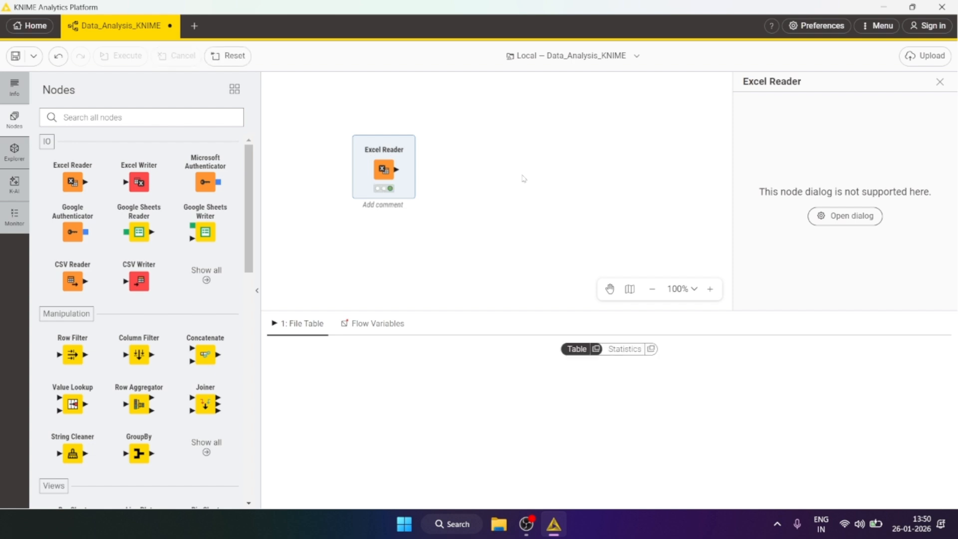
left_click_drag(384, 175, 368, 169)
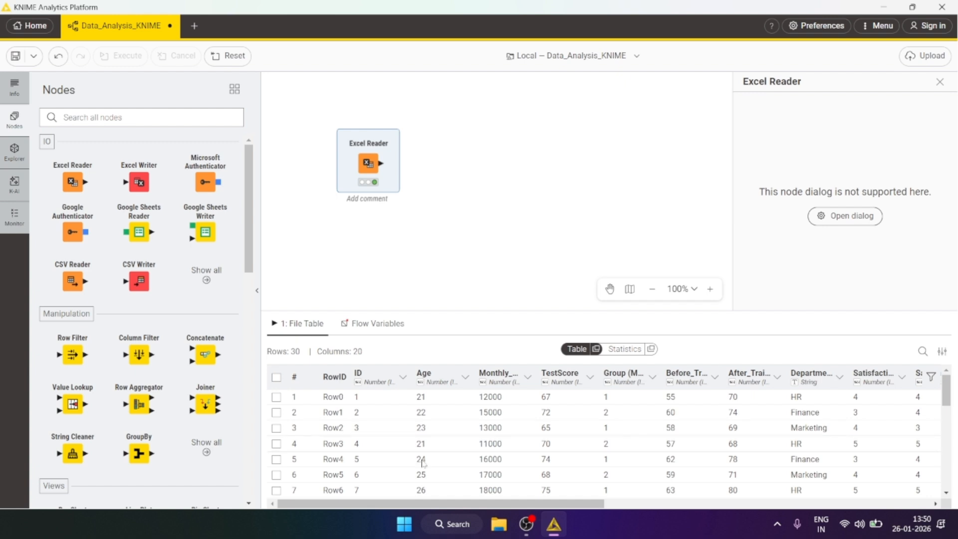
Step: Examine the Excel Reader's output table and its column statistics
mouse_move(477, 505)
left_mouse_down()
mouse_move(624, 509)
mouse_move(477, 508)
left_mouse_up()
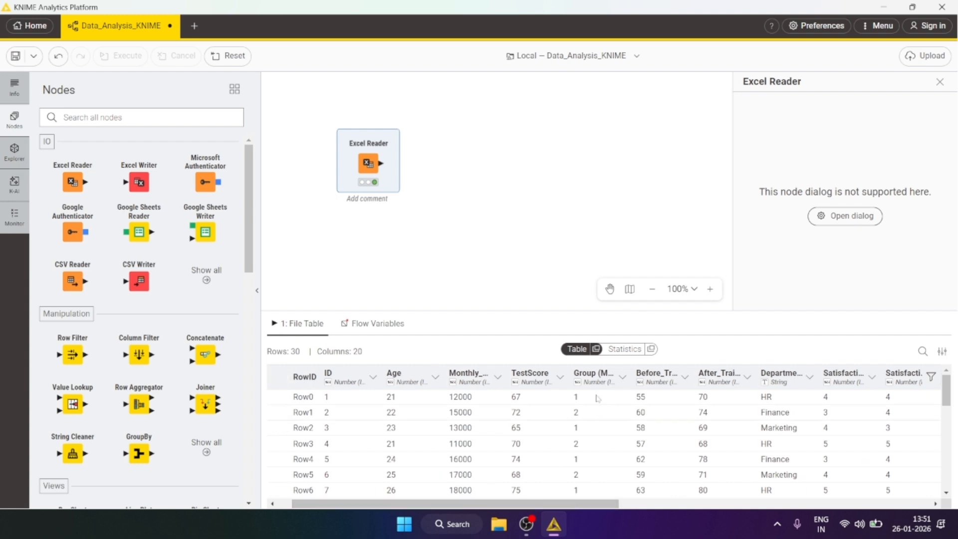
left_click(626, 349)
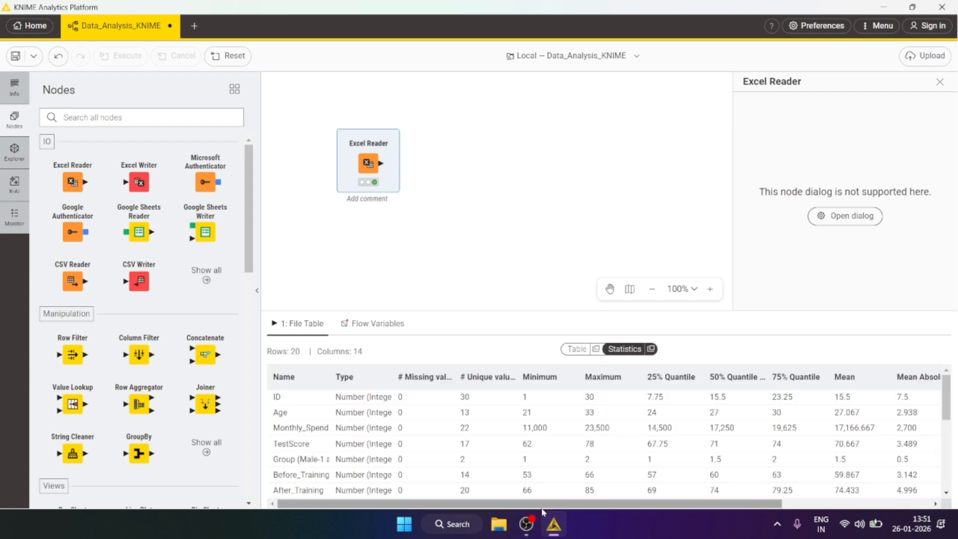
left_click_drag(544, 509, 606, 506)
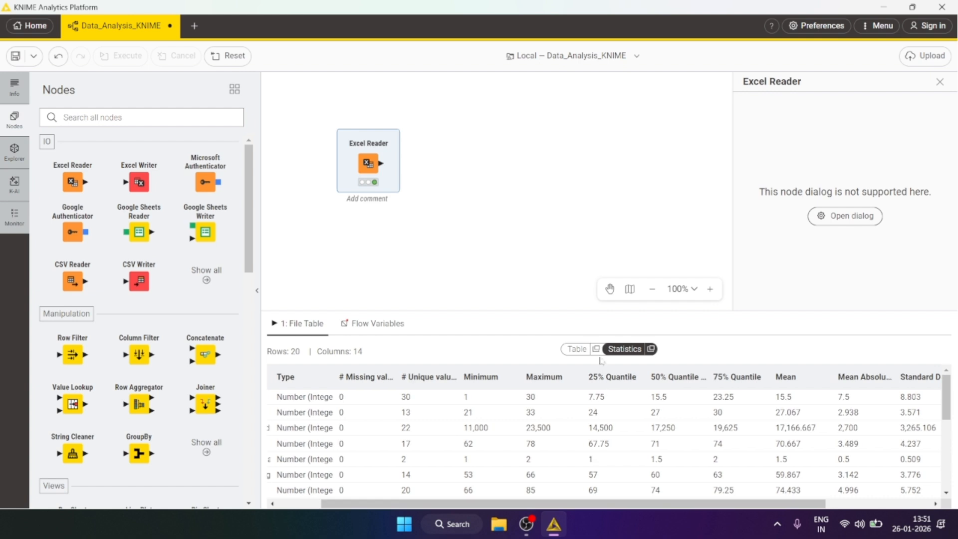
left_click(577, 350)
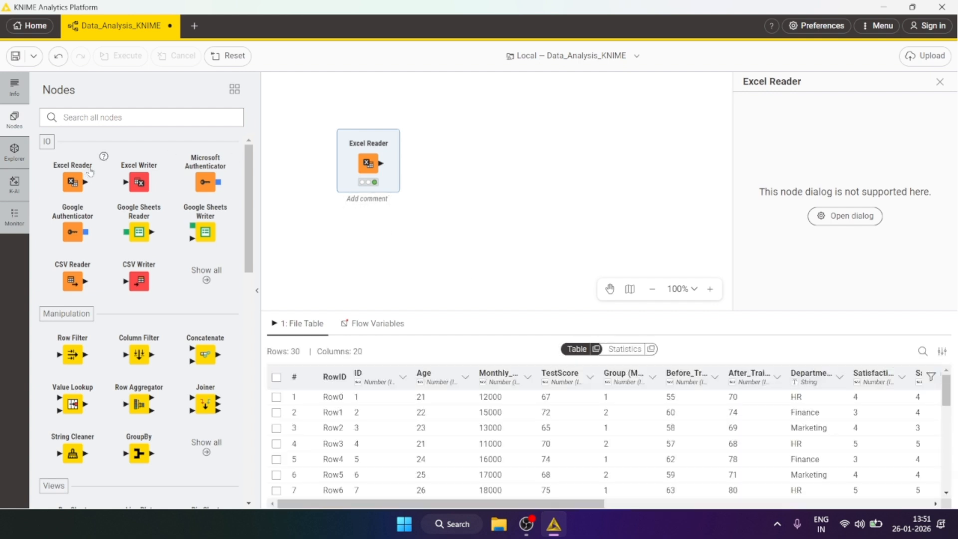
Step: Search for a bar node, add a Bar Chart node and connect the Excel Reader output to it
mouse_move(368, 174)
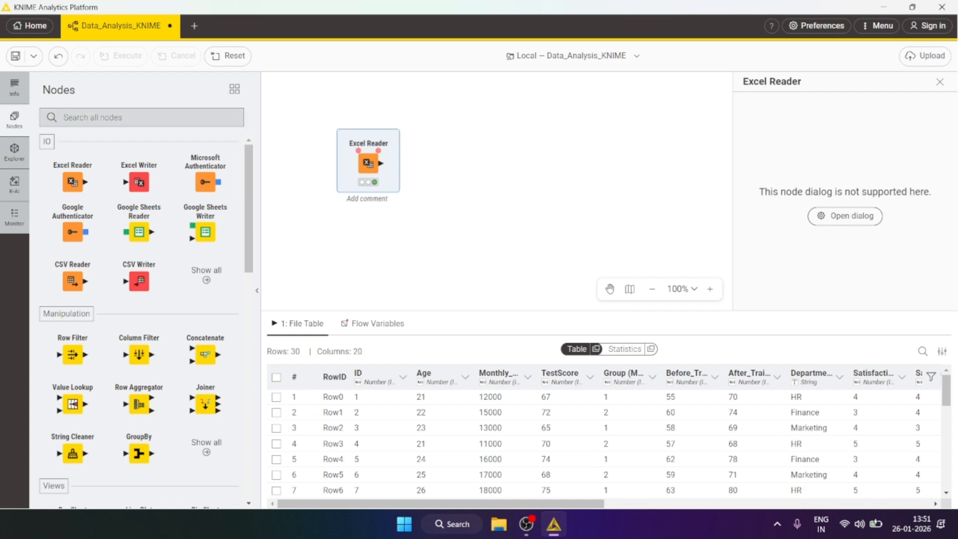
left_click(64, 117)
type("bar")
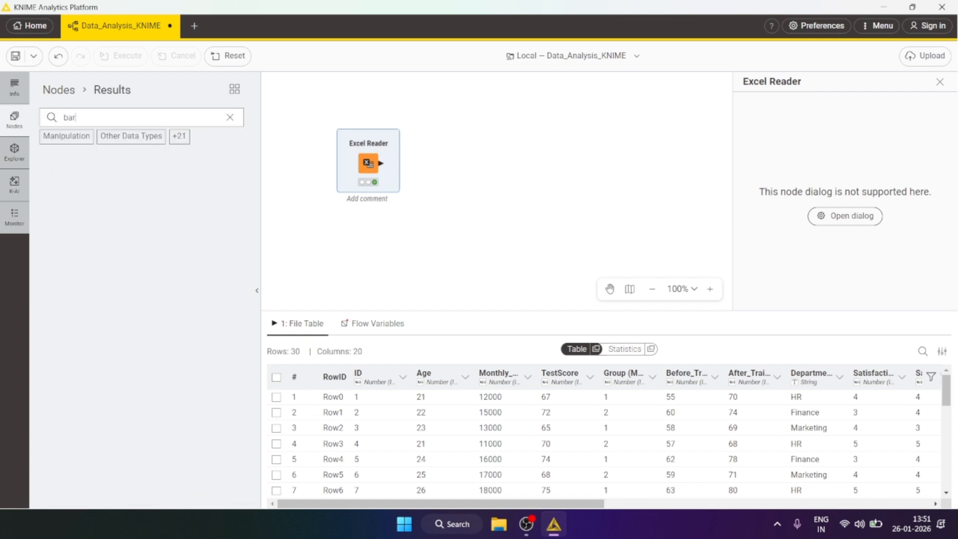
left_click_drag(72, 186, 473, 168)
left_click(476, 177)
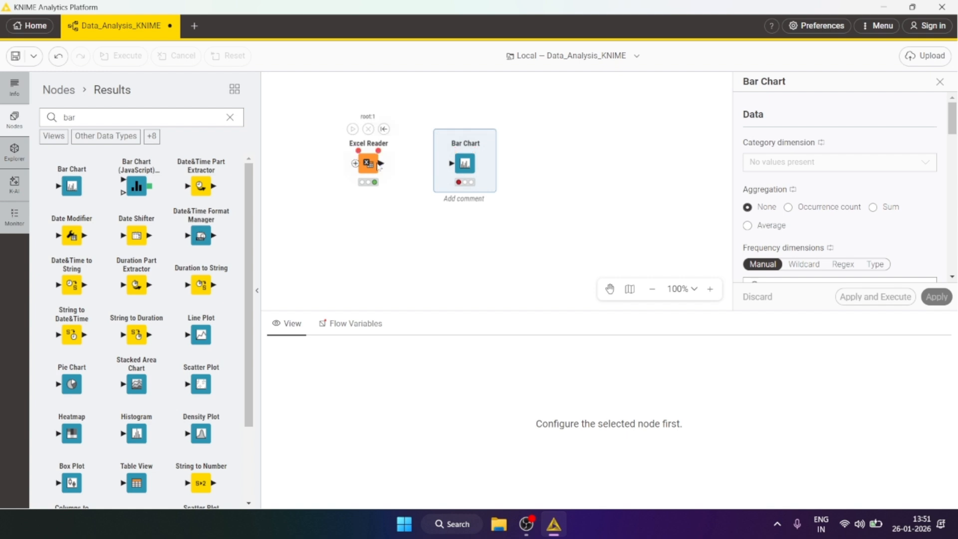
left_click_drag(380, 163, 451, 167)
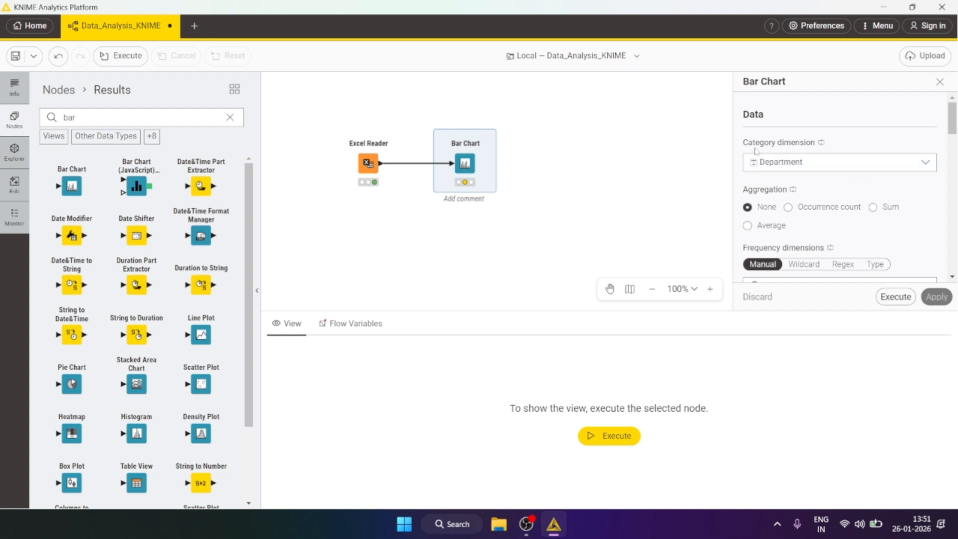
Step: In the Bar Chart settings, keep Department as the category dimension and set aggregation to Average
left_click(509, 202)
left_click(465, 160)
left_click(783, 162)
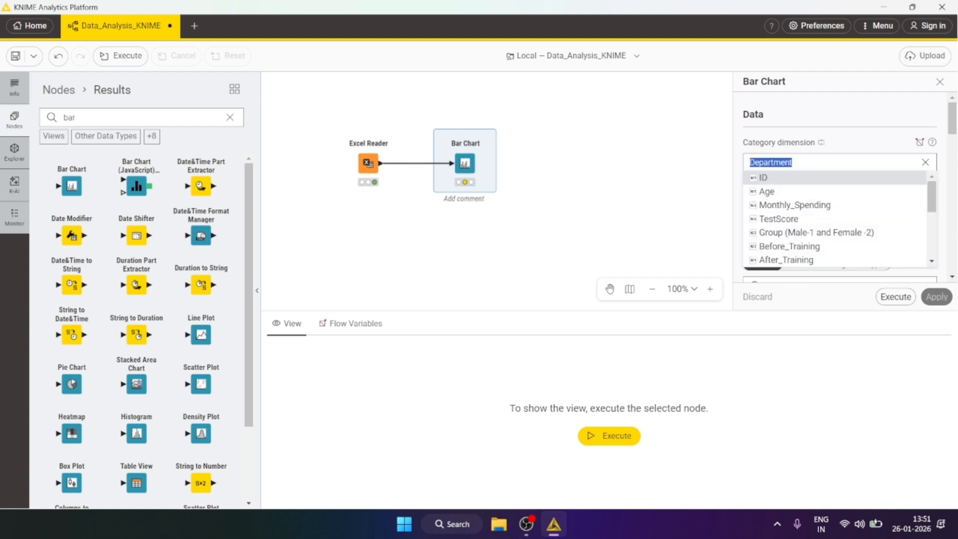
mouse_move(933, 192)
left_mouse_down()
mouse_move(934, 236)
mouse_move(936, 192)
left_mouse_up()
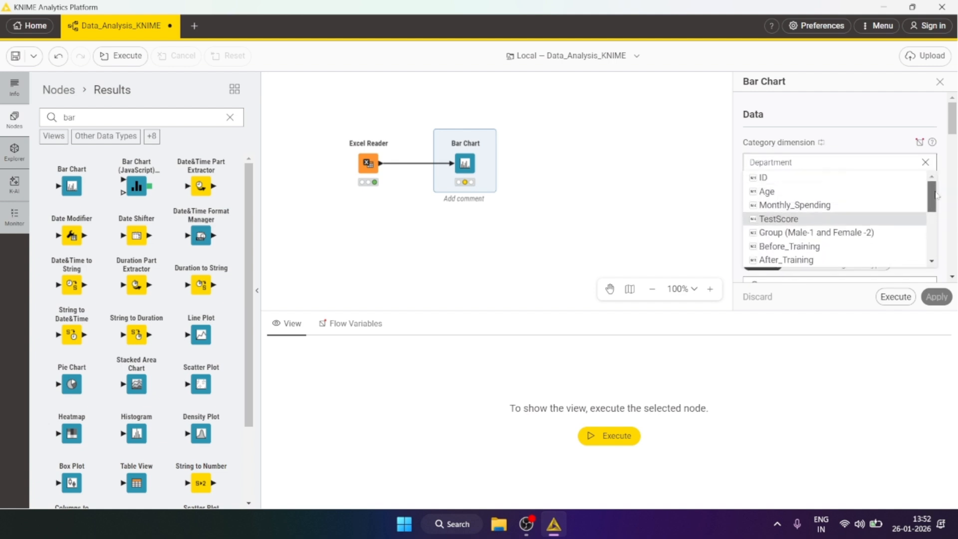
left_click(825, 132)
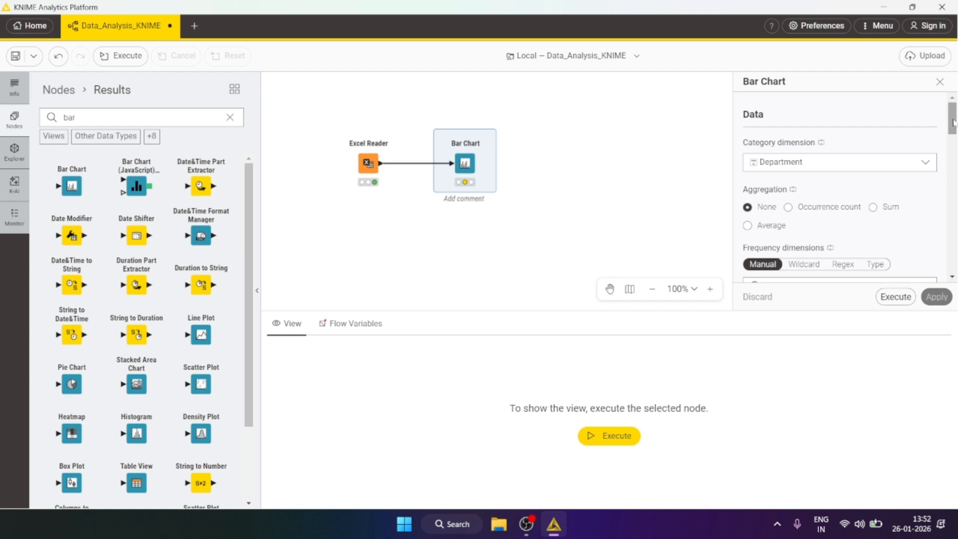
left_click_drag(953, 123, 954, 131)
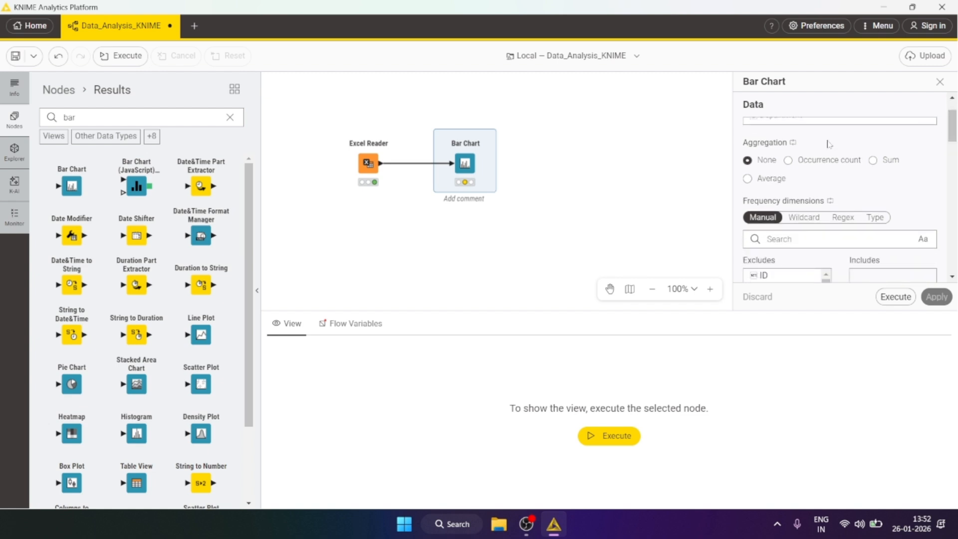
left_click(771, 179)
Step: Include Performance_Rating as the frequency dimension of the bar chart
scroll(802, 242, "down", 5)
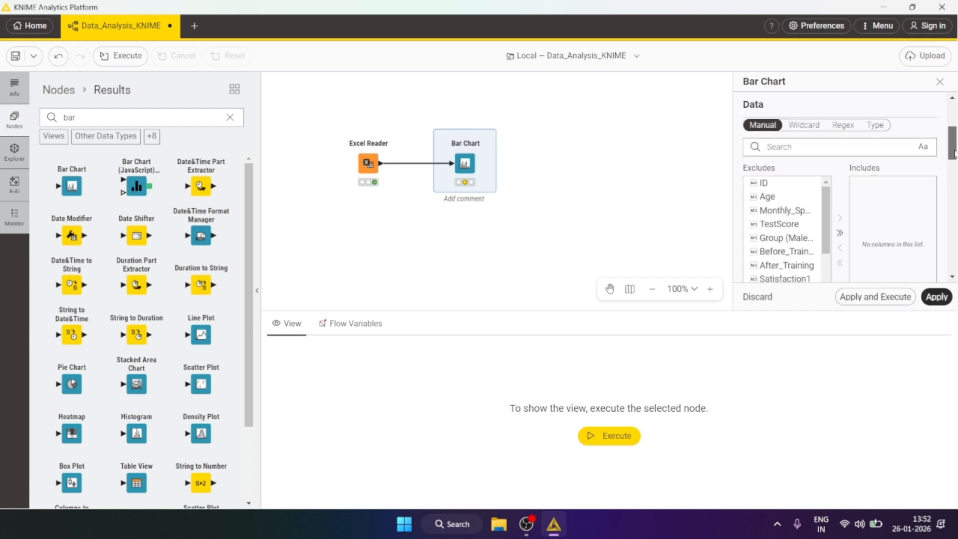
scroll(793, 222, "down", 3)
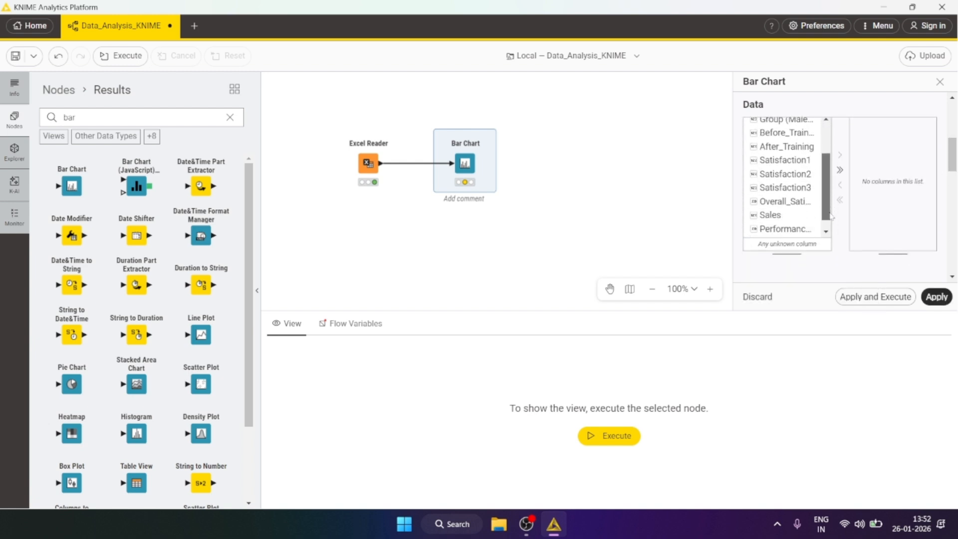
left_click(791, 218)
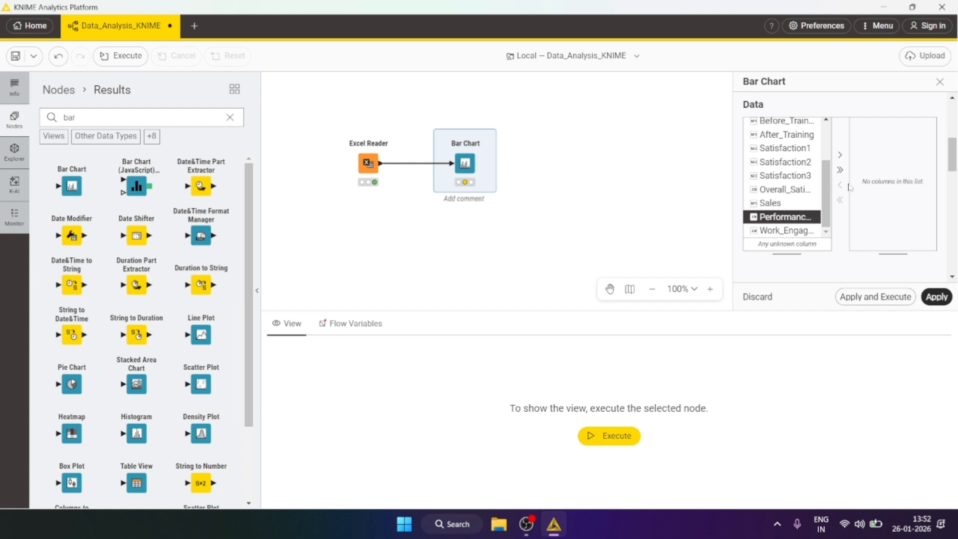
left_click(840, 155)
left_click_drag(952, 152, 952, 117)
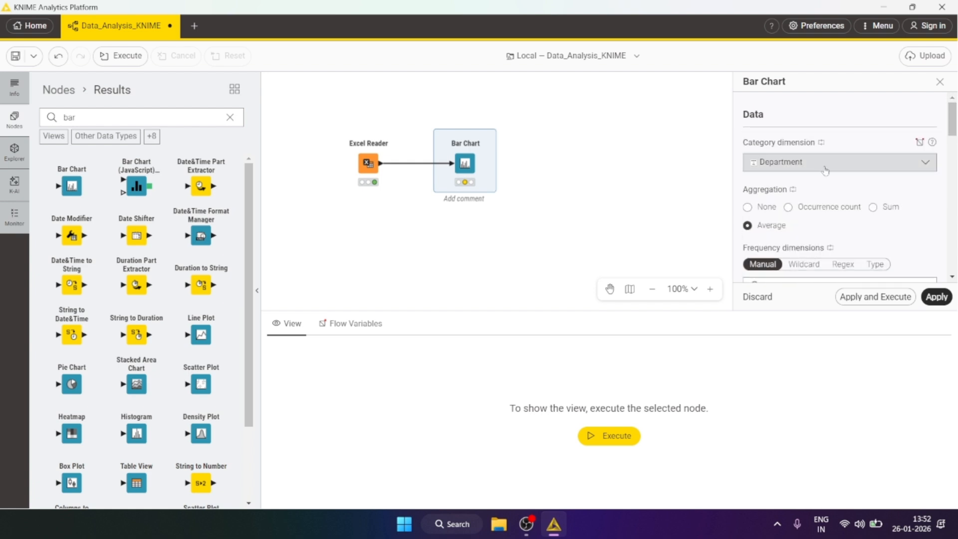
Step: Apply the Bar Chart settings and execute the node
scroll(919, 165, "down", 4)
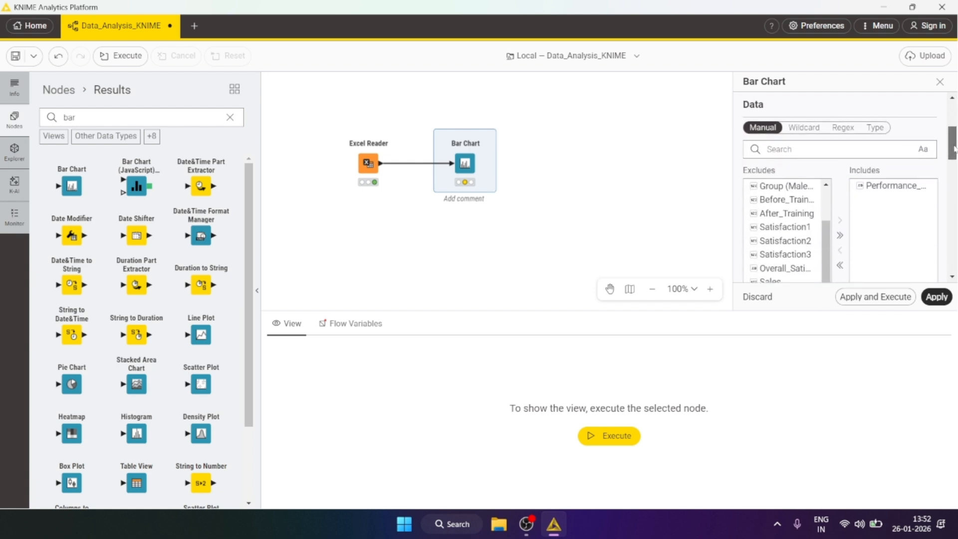
scroll(918, 162, "down", 6)
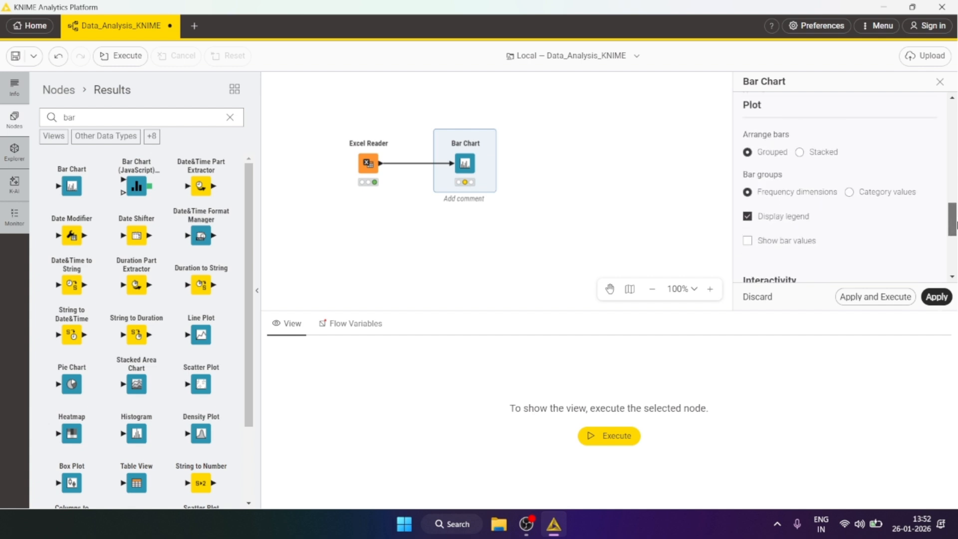
left_click_drag(952, 225, 956, 258)
mouse_move(456, 134)
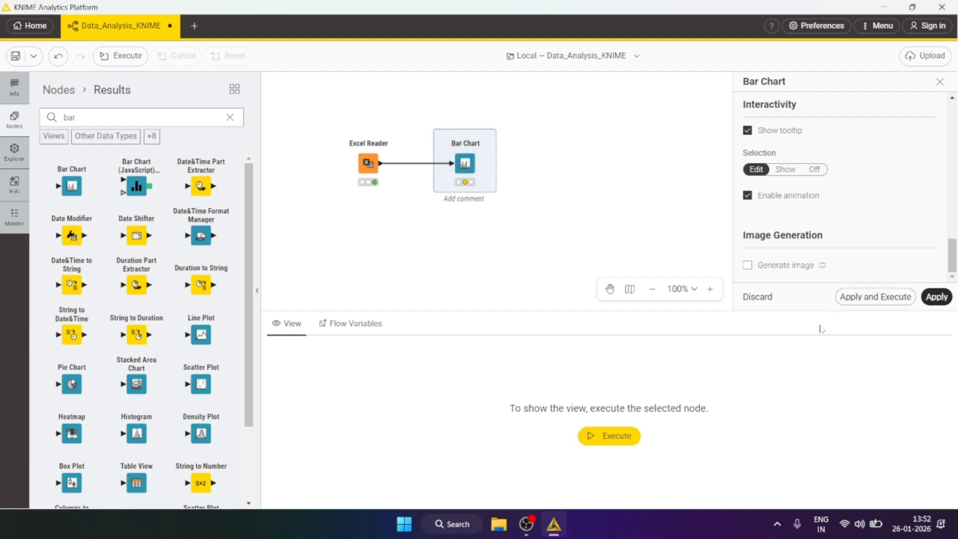
left_click(862, 297)
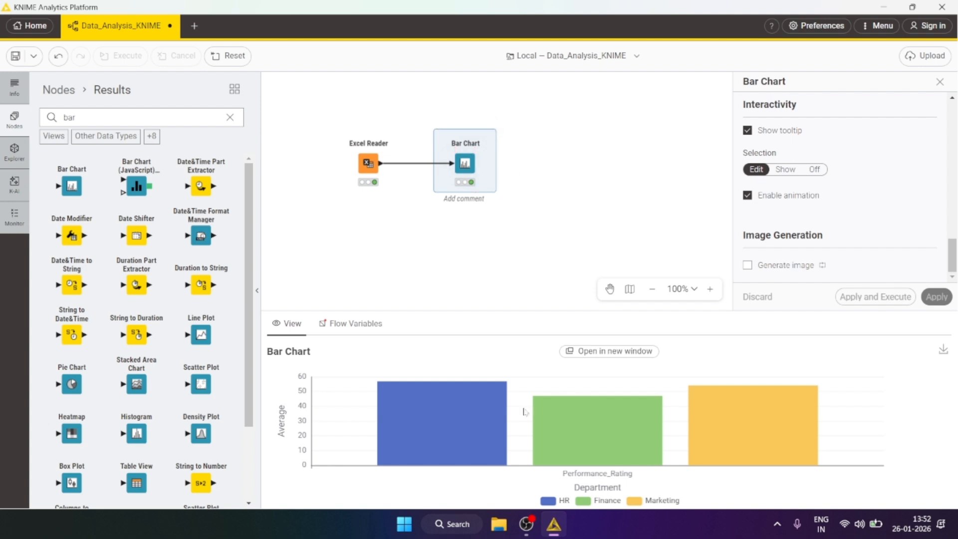
Step: Open the bar chart view in a separate window
mouse_move(459, 423)
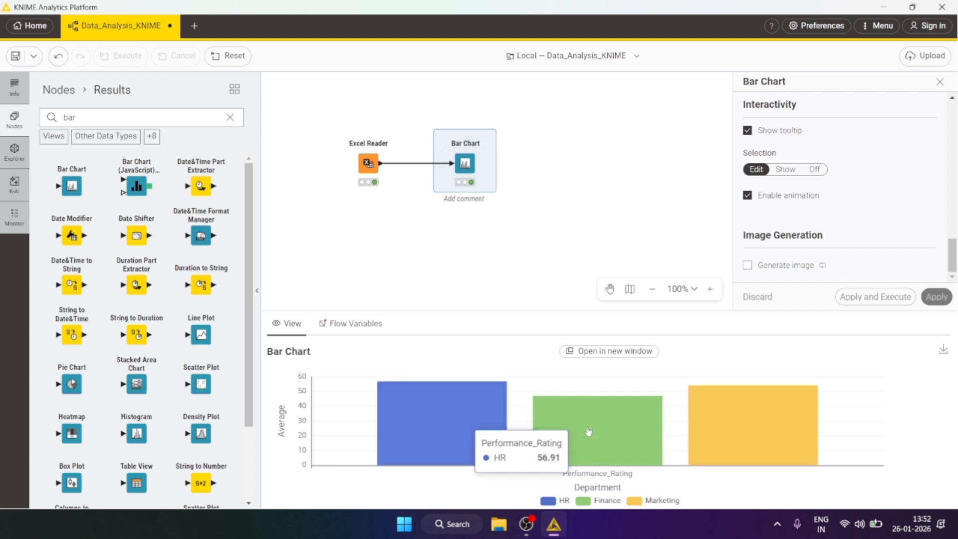
mouse_move(733, 379)
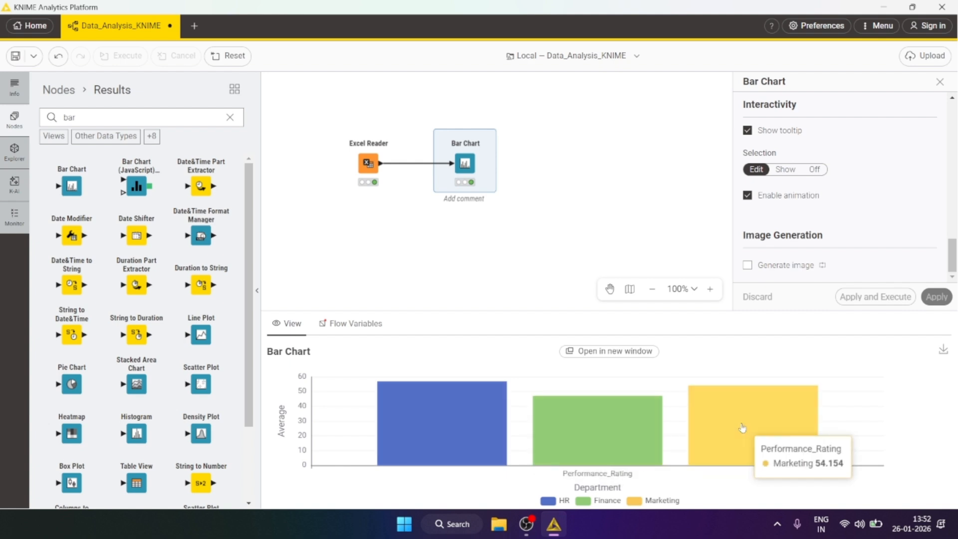
mouse_move(419, 419)
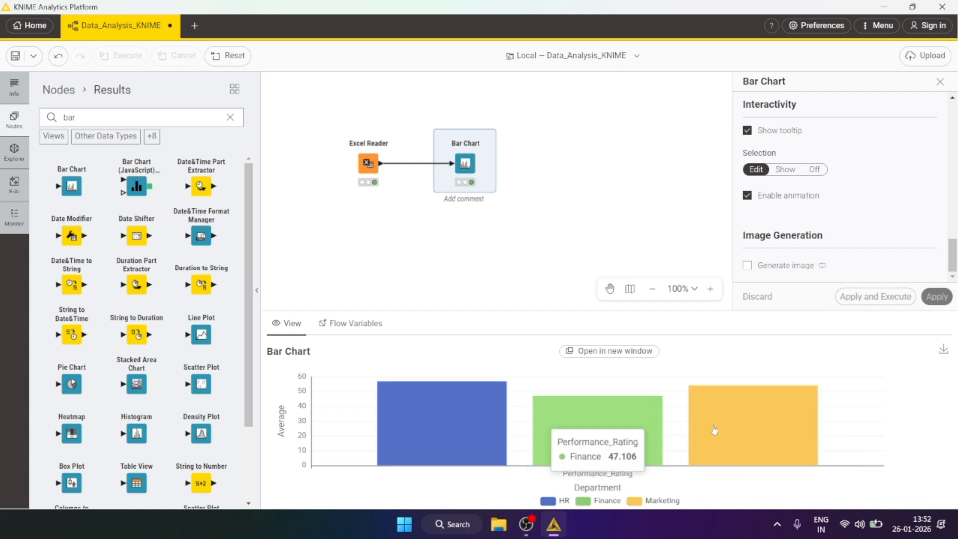
left_click(609, 352)
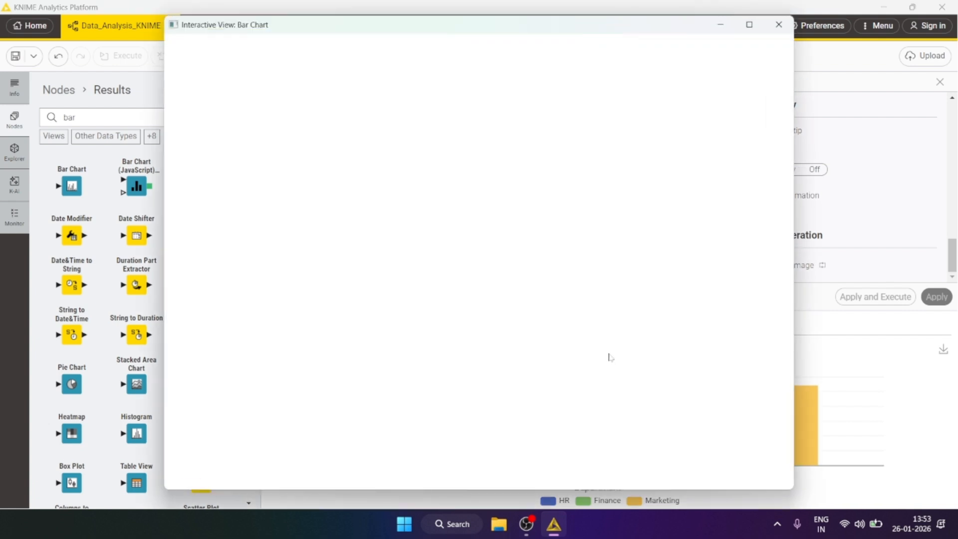
Step: Maximize the bar chart view, export it as Bar Chart.png in the Prof. VPE folder replacing the existing file, and close it
left_click(749, 25)
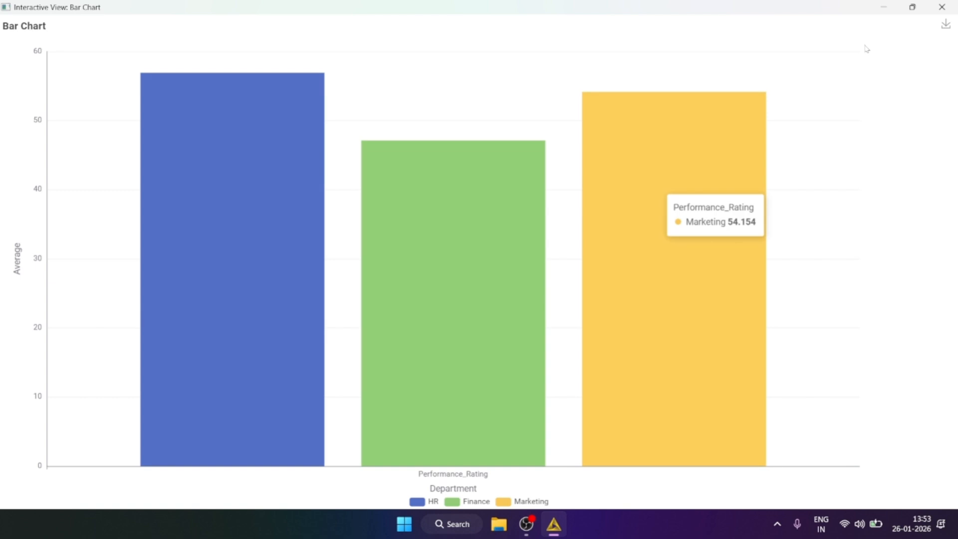
left_click(946, 25)
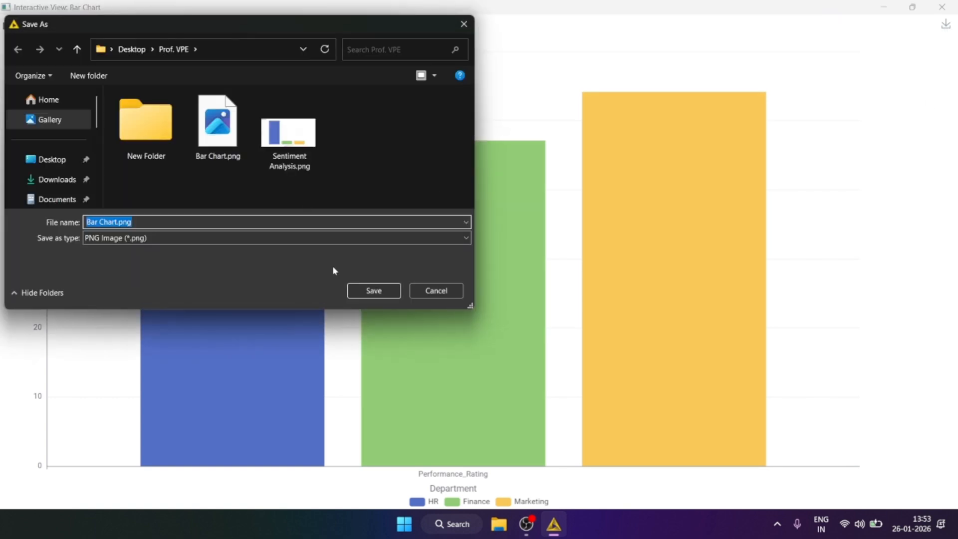
left_click(372, 290)
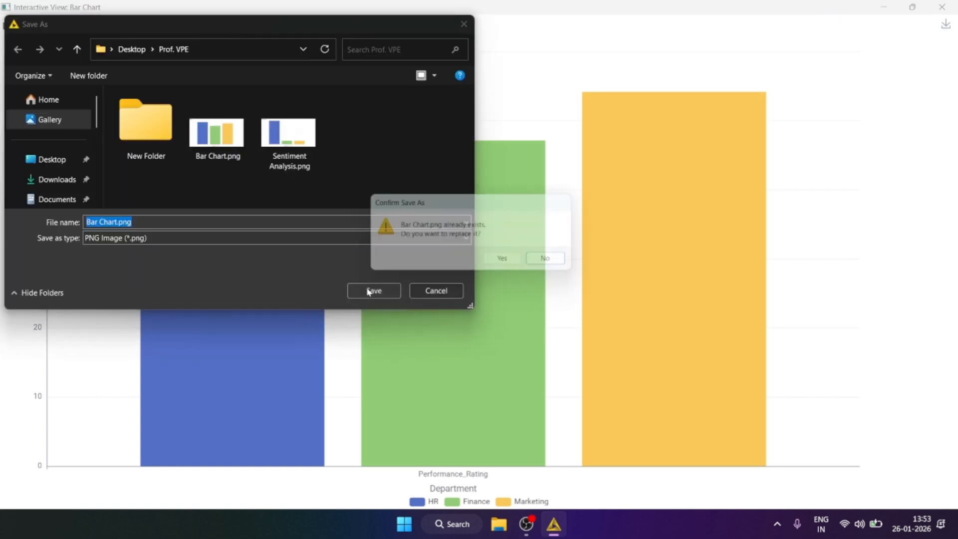
left_click(513, 263)
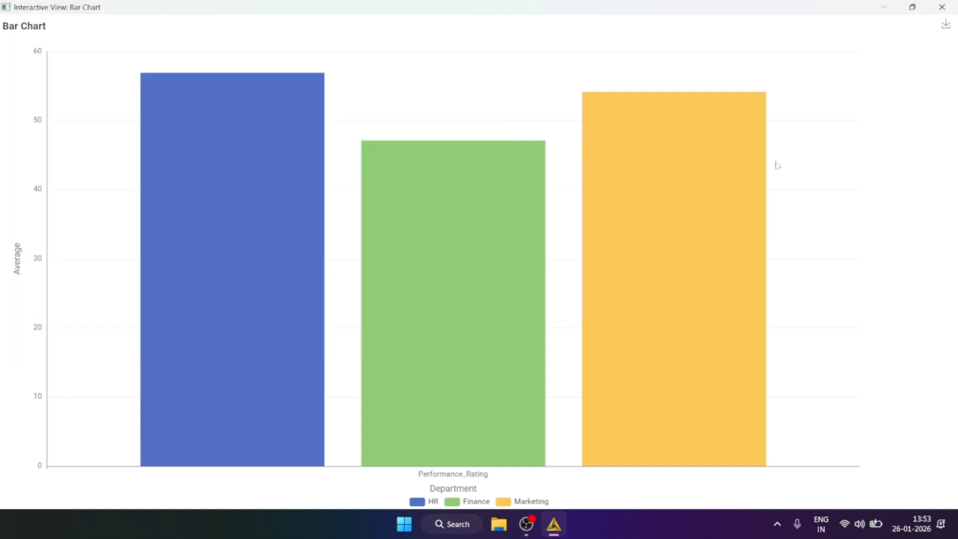
left_click(942, 7)
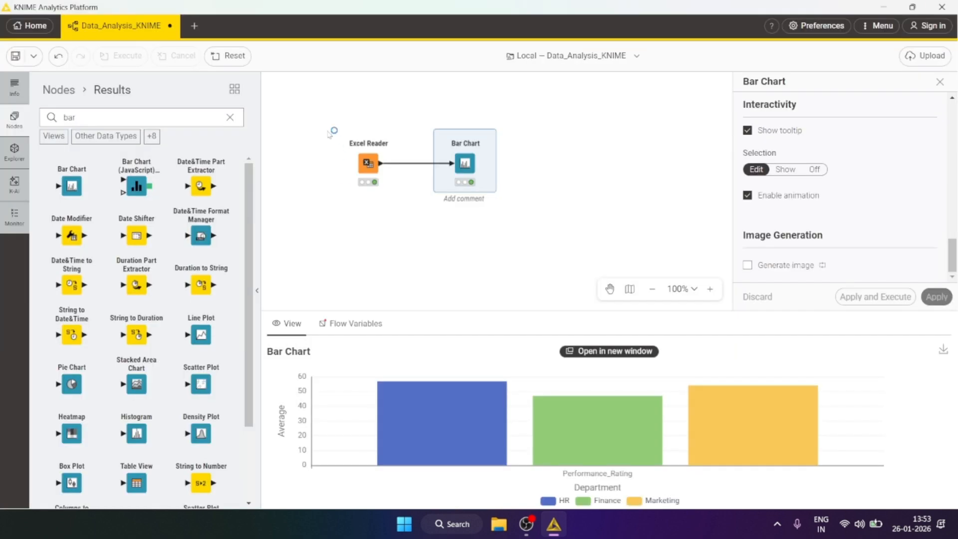
Step: Clear the node search and select both the Excel Reader and Bar Chart nodes in the workflow
left_click_drag(320, 106, 573, 223)
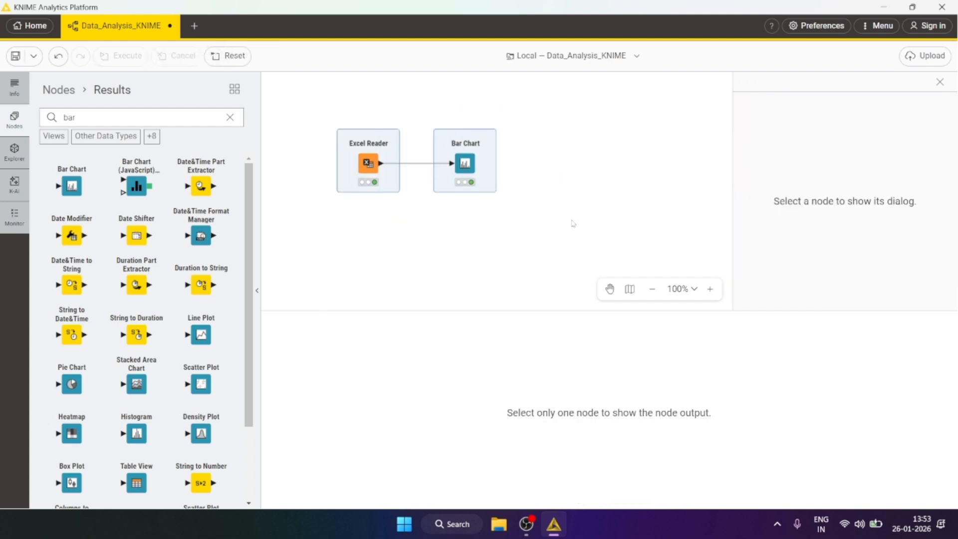
left_click(496, 242)
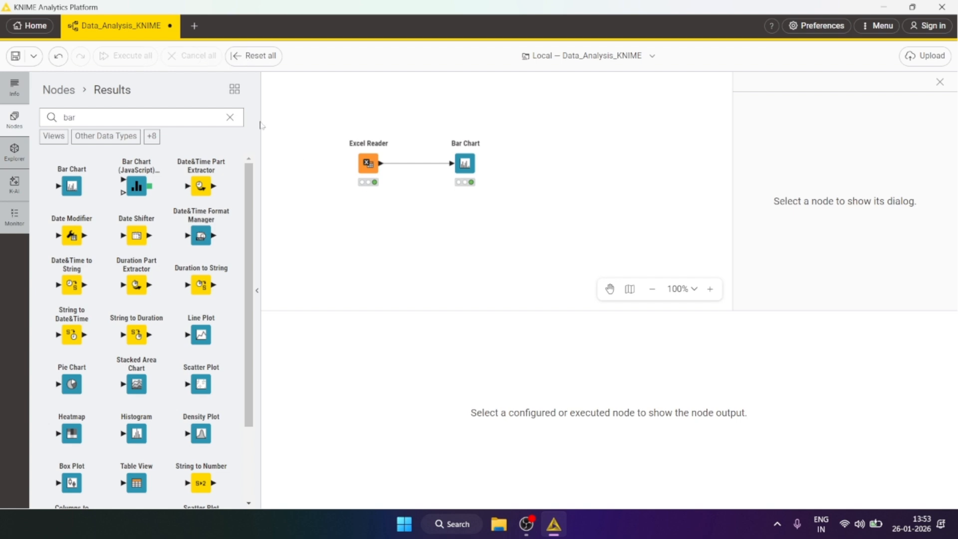
left_click(230, 117)
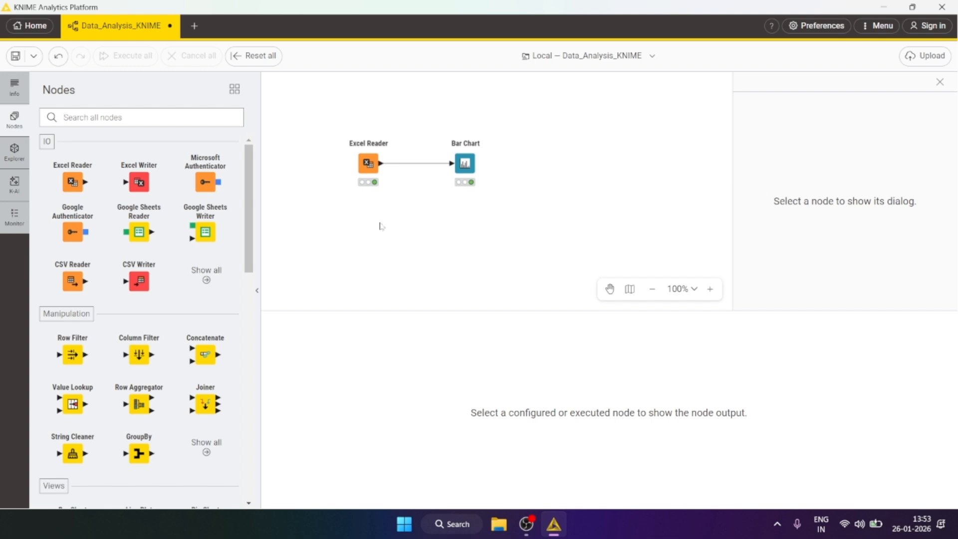
left_click_drag(326, 119, 509, 215)
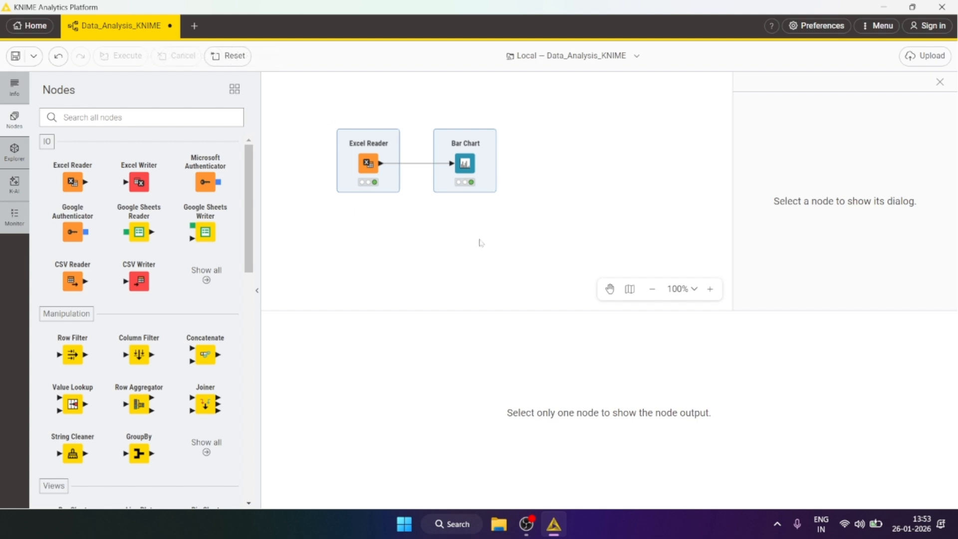